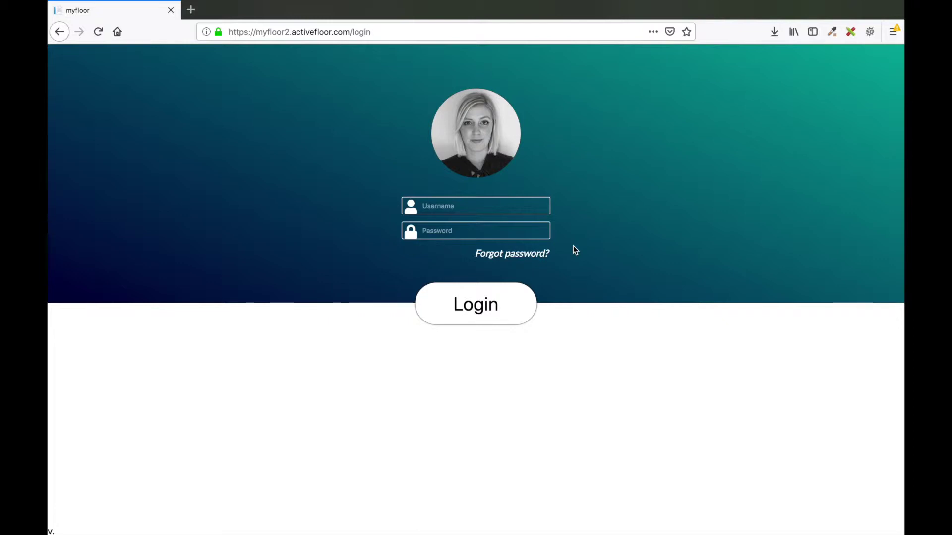
- Sign in to MyFloor with the saved account from the Username dropdown
click(509, 205)
click(508, 219)
click(481, 311)
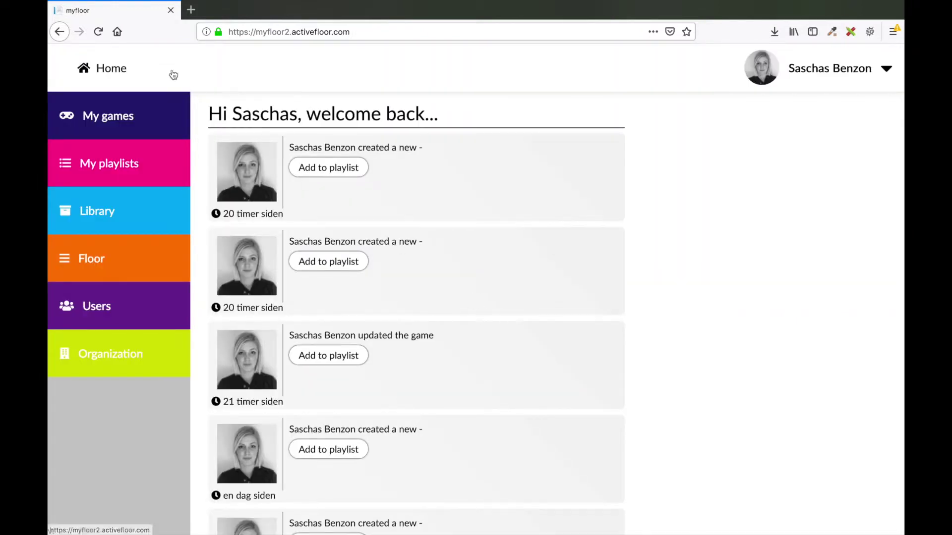
- From My games, start a new game of the Smack the Fly type
click(158, 102)
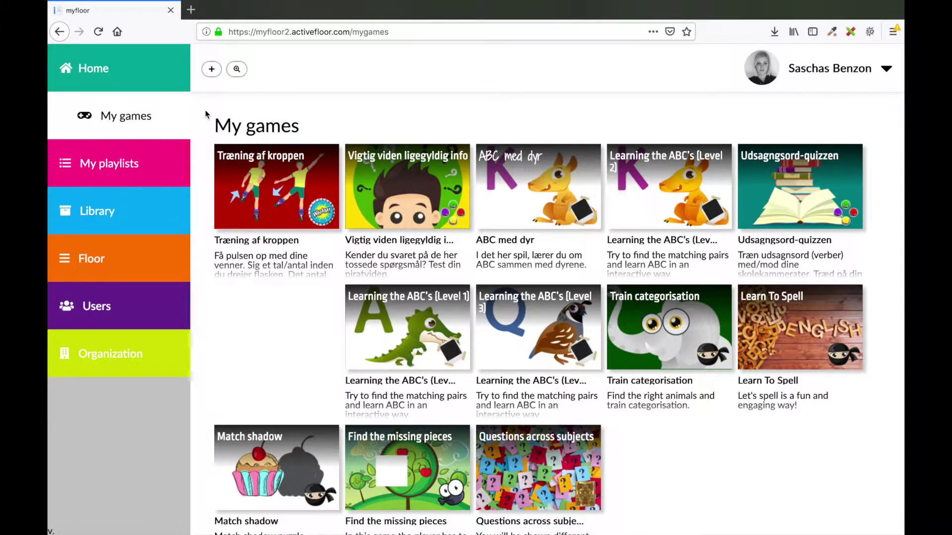
click(211, 70)
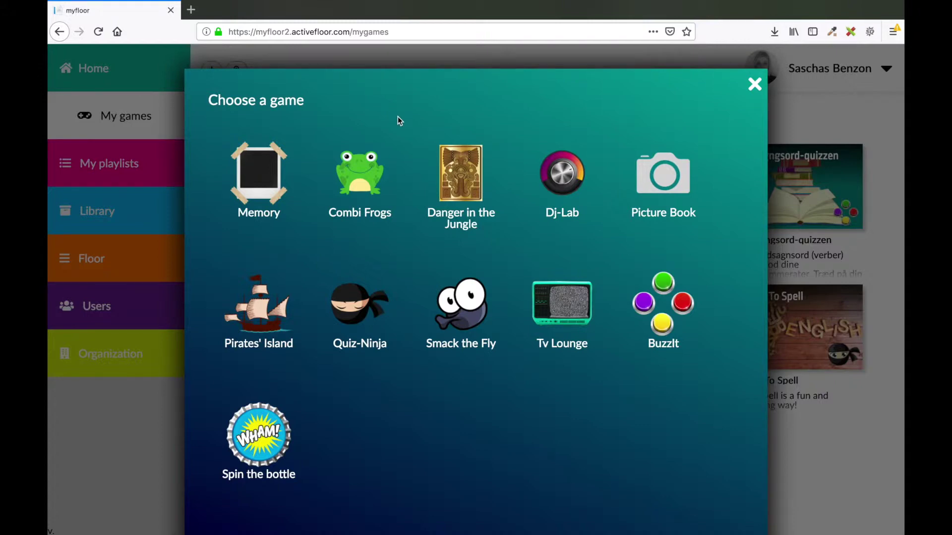
click(460, 315)
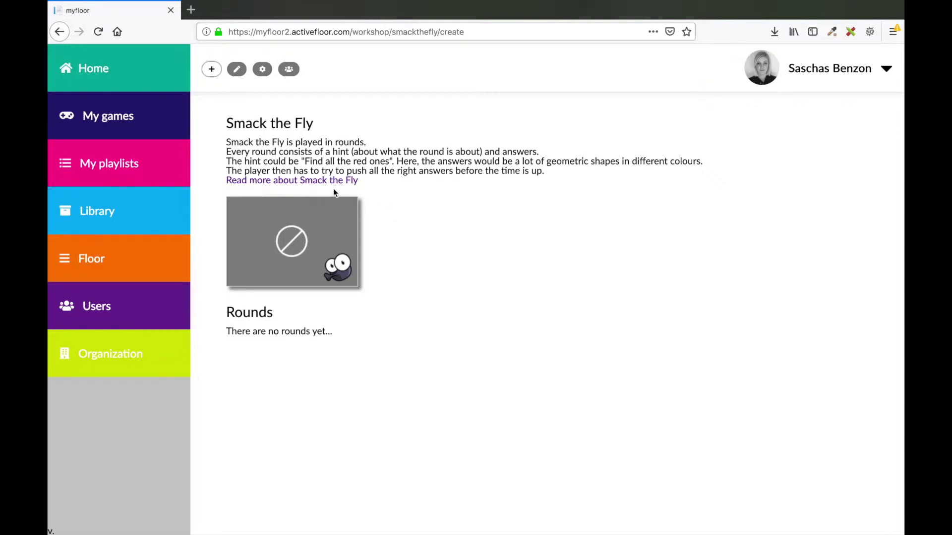
- Add a new blank round to the Smack the Fly game
click(212, 70)
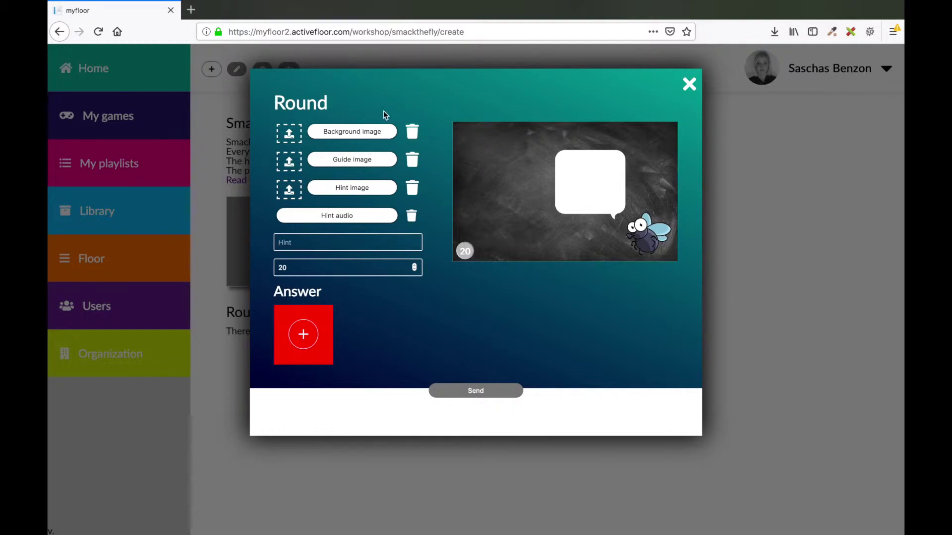
- Upload farm-with-barn_1196-526.jpg as the round's background image
click(362, 136)
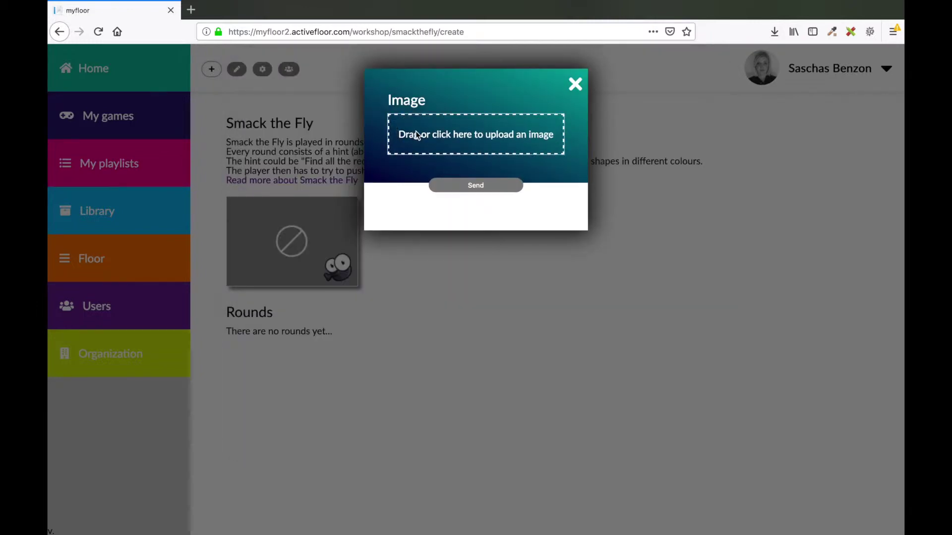
click(417, 135)
double_click(612, 91)
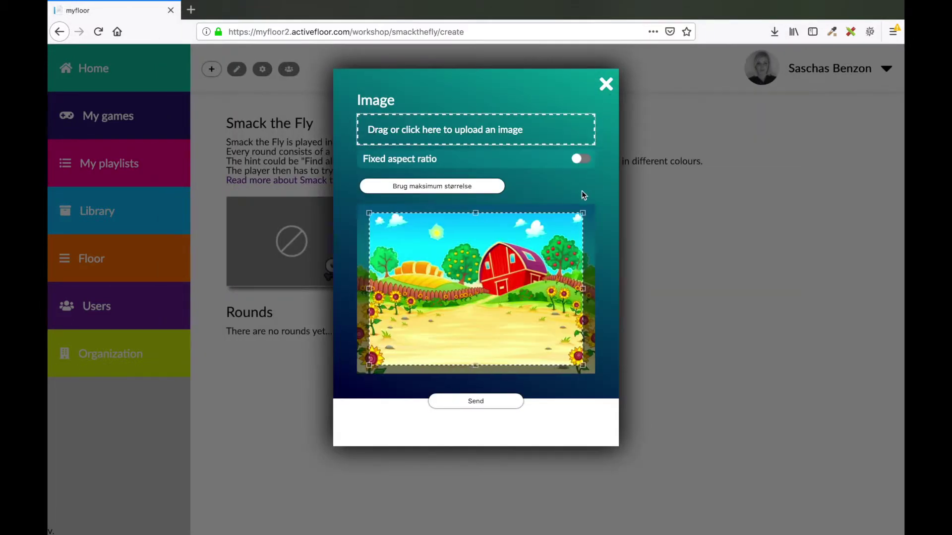
- Crop the farm picture with a fixed aspect ratio and apply it as background
drag(584, 213, 514, 252)
drag(482, 307, 525, 286)
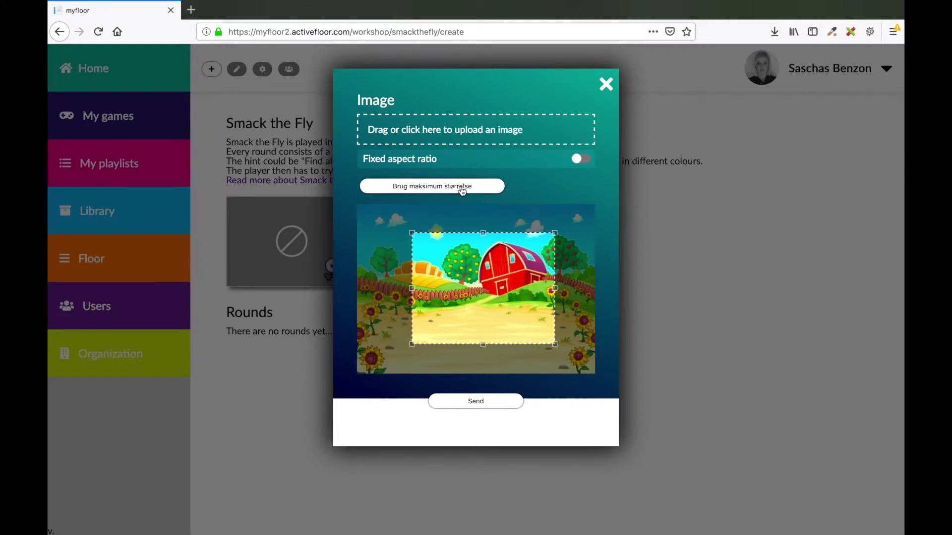
drag(555, 232, 591, 216)
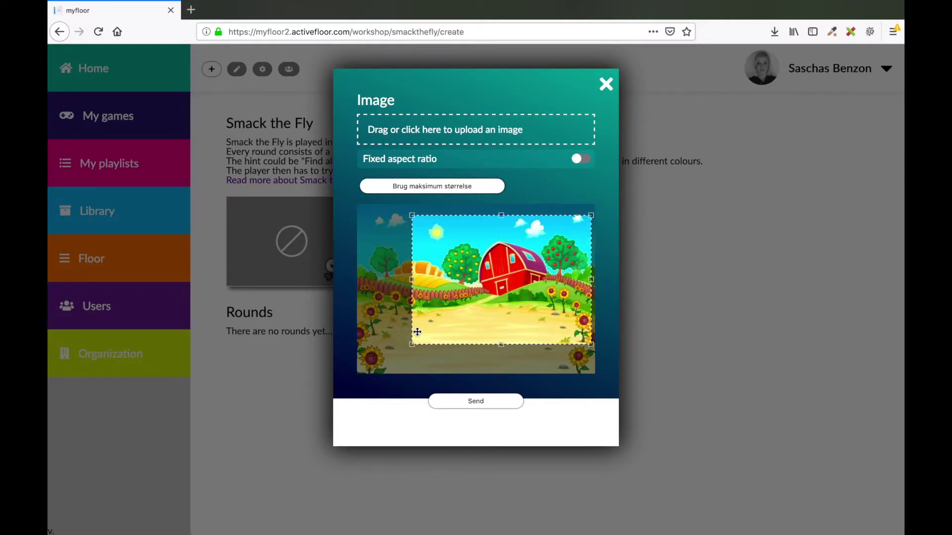
drag(411, 216, 408, 215)
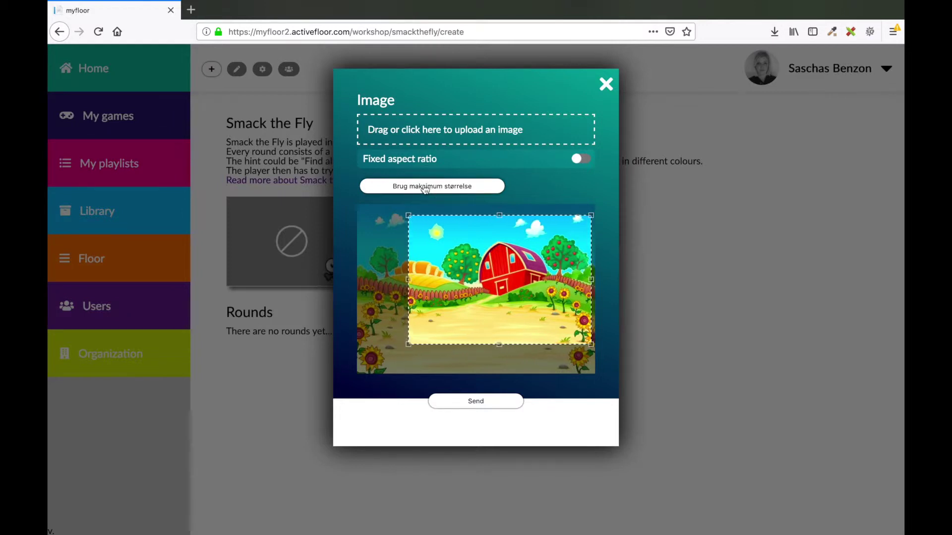
click(425, 187)
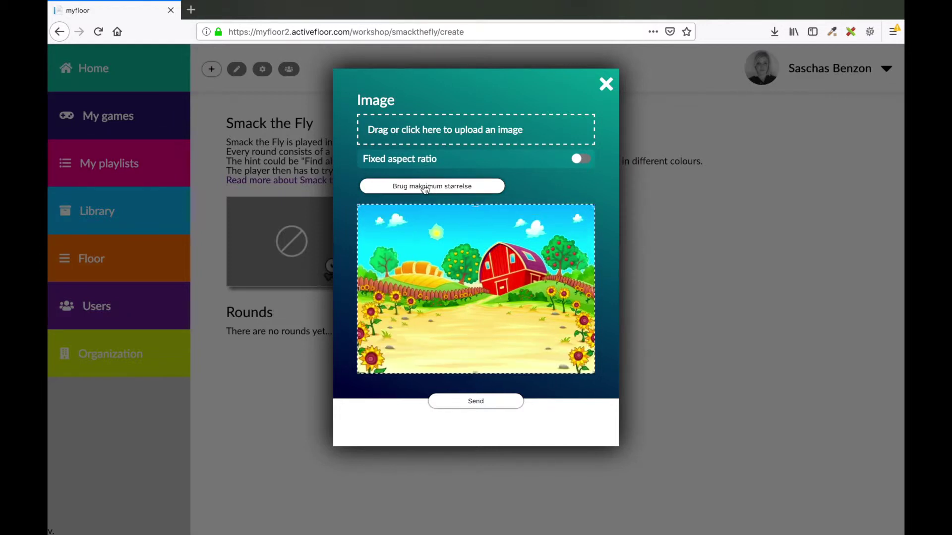
click(582, 164)
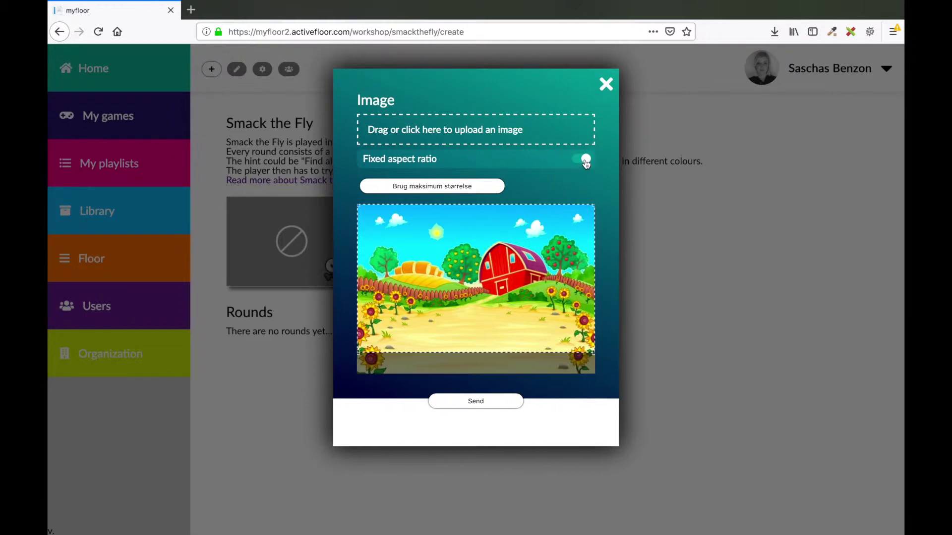
drag(532, 262, 532, 273)
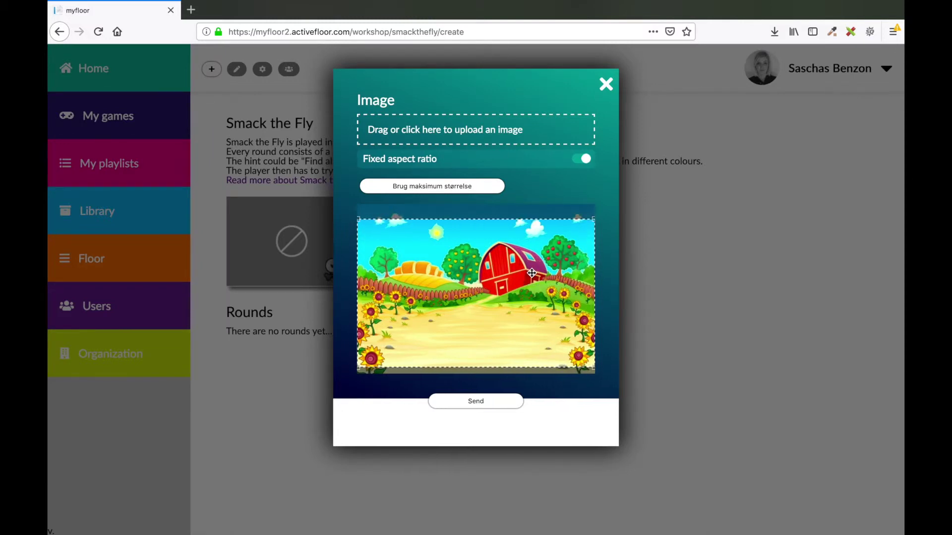
click(476, 403)
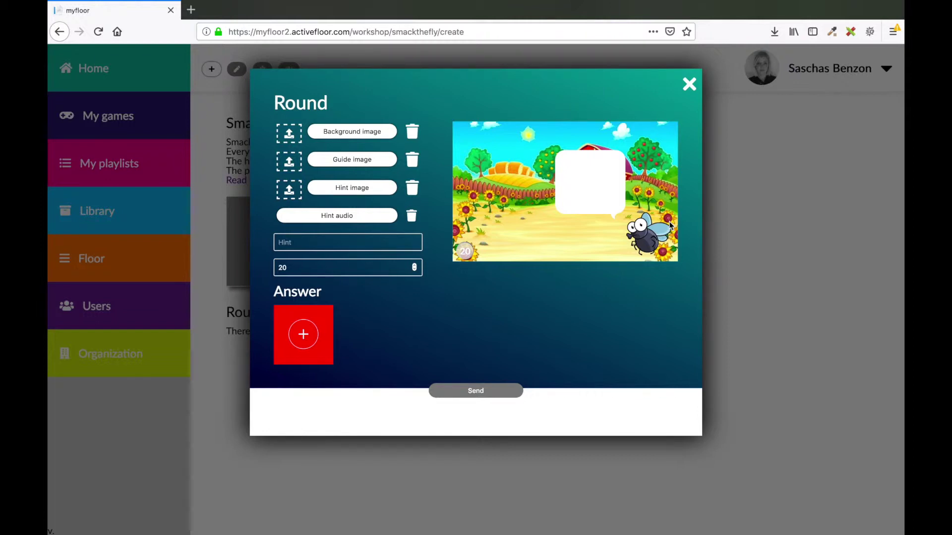
- Set the full-size binoculars picture as the round's guide image
click(350, 161)
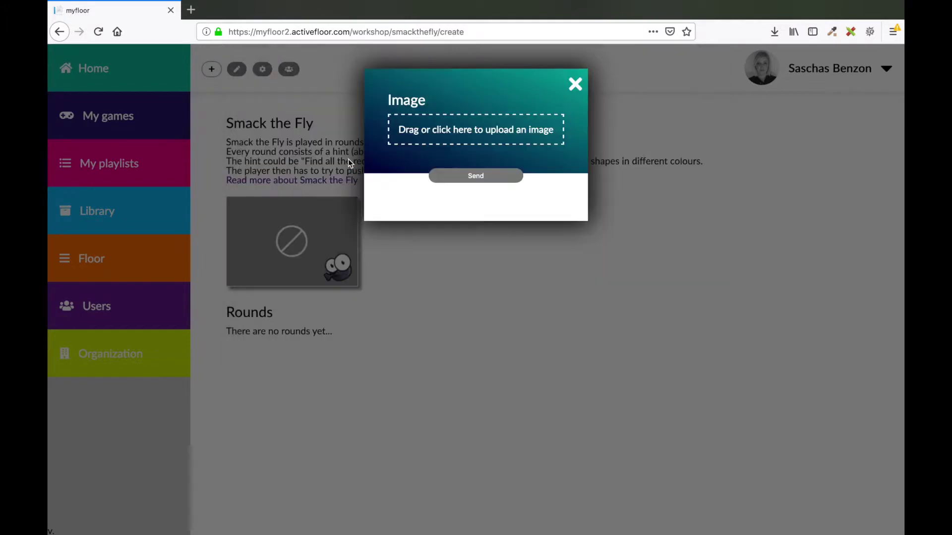
click(423, 133)
click(474, 96)
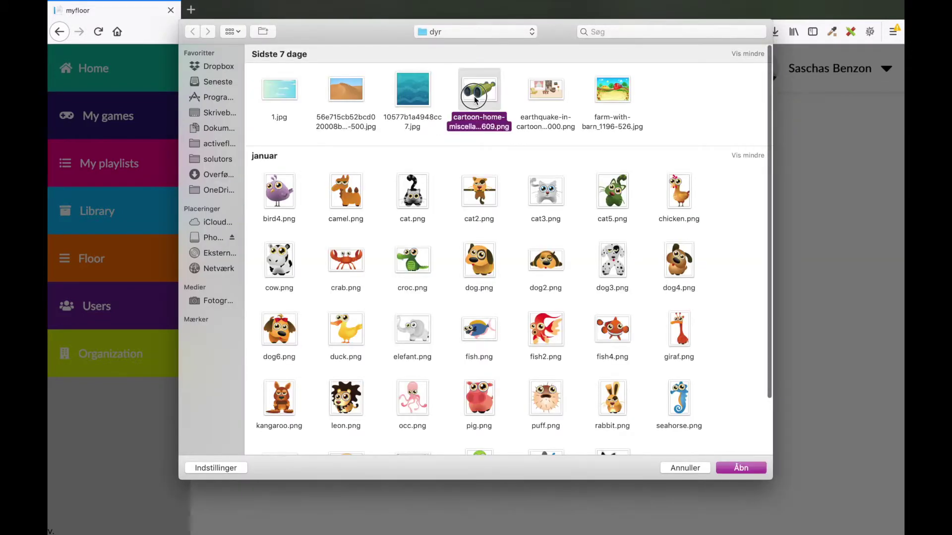
double_click(474, 96)
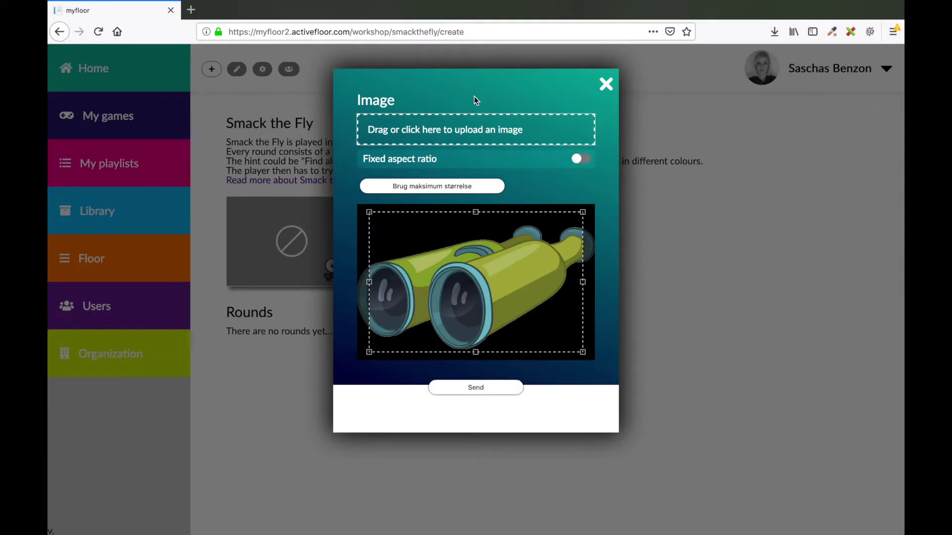
click(458, 189)
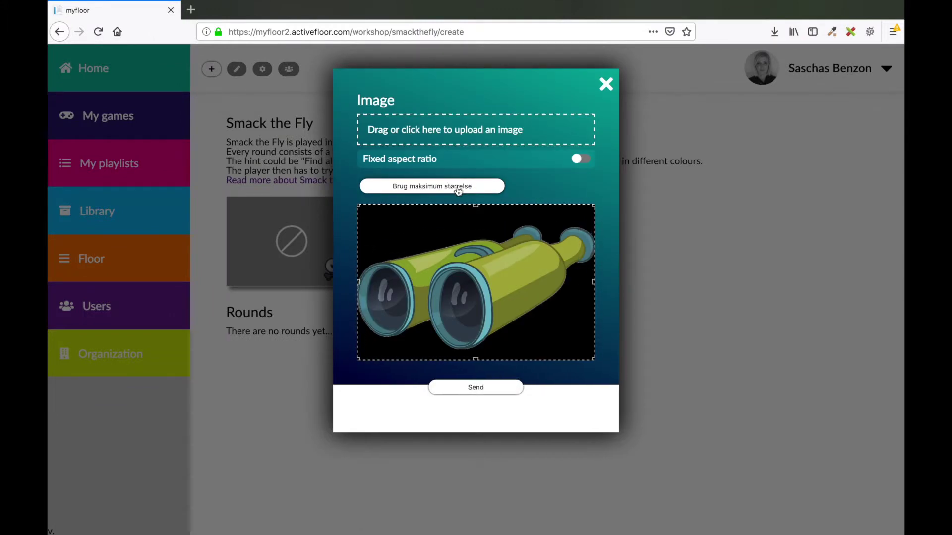
click(480, 392)
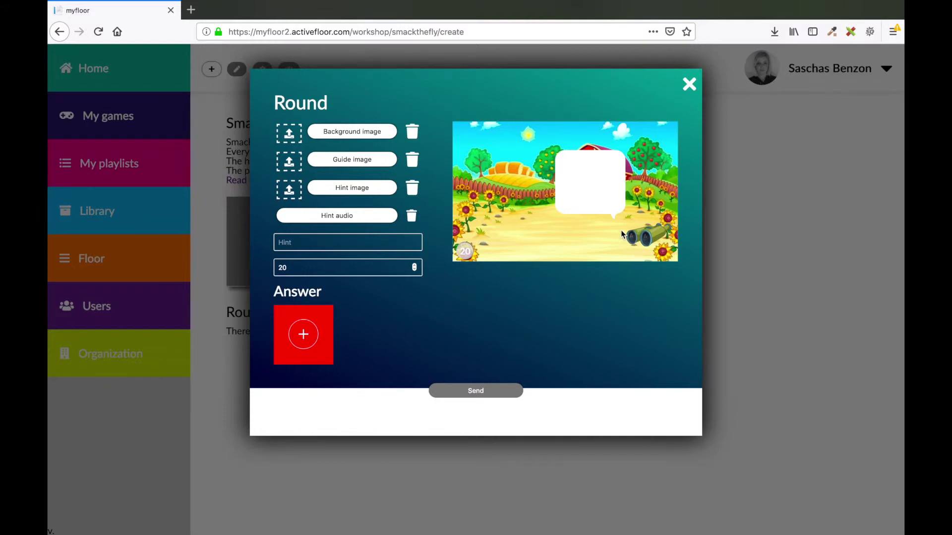
- Enter the hint text "Find the animals that DON'T belong on a farm."
click(321, 242)
text(Find th)
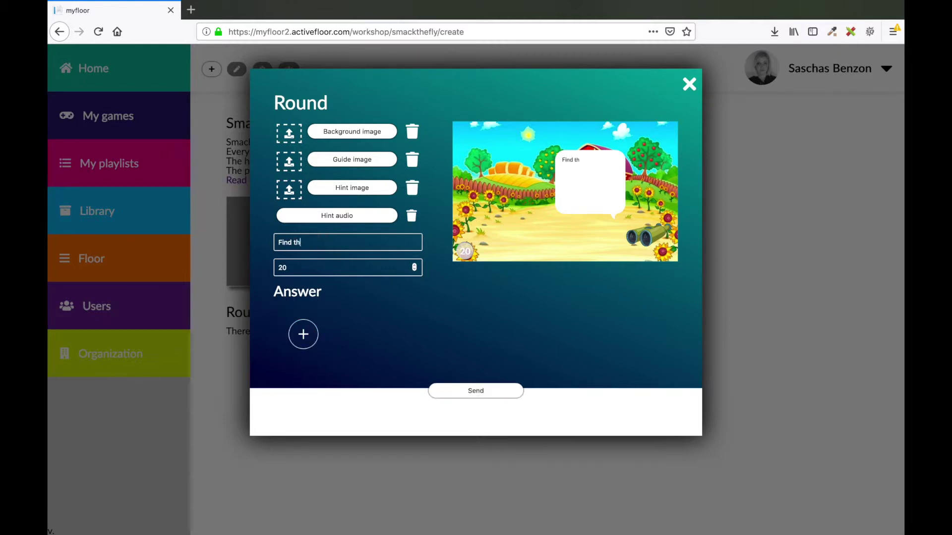
text(e animals that DON)
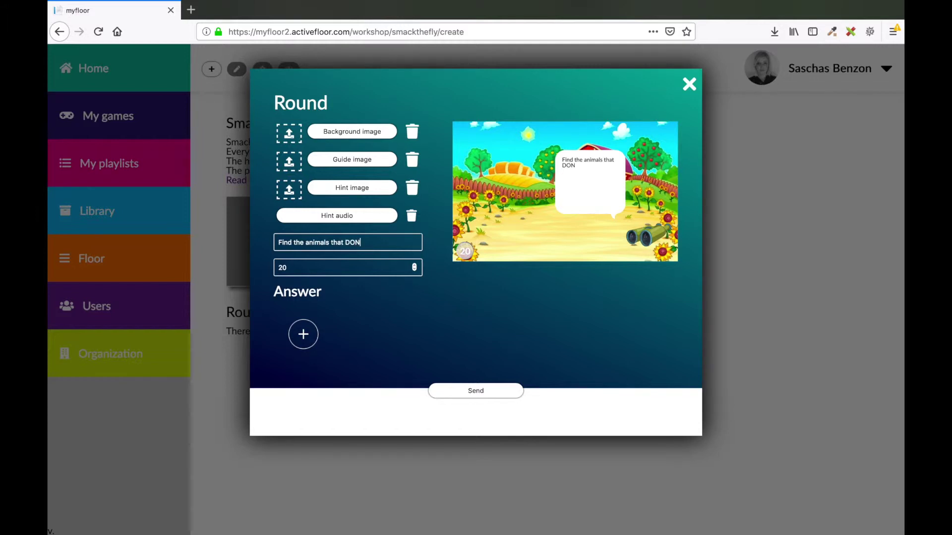
text('T belong on a farm.)
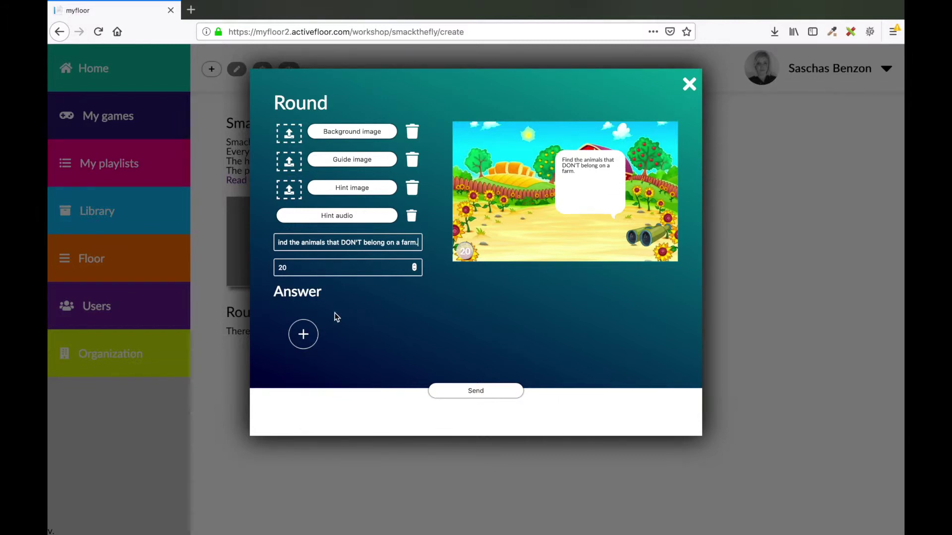
- Add an answer with the full-size cow.png picture, leaving Correct switched off
click(303, 335)
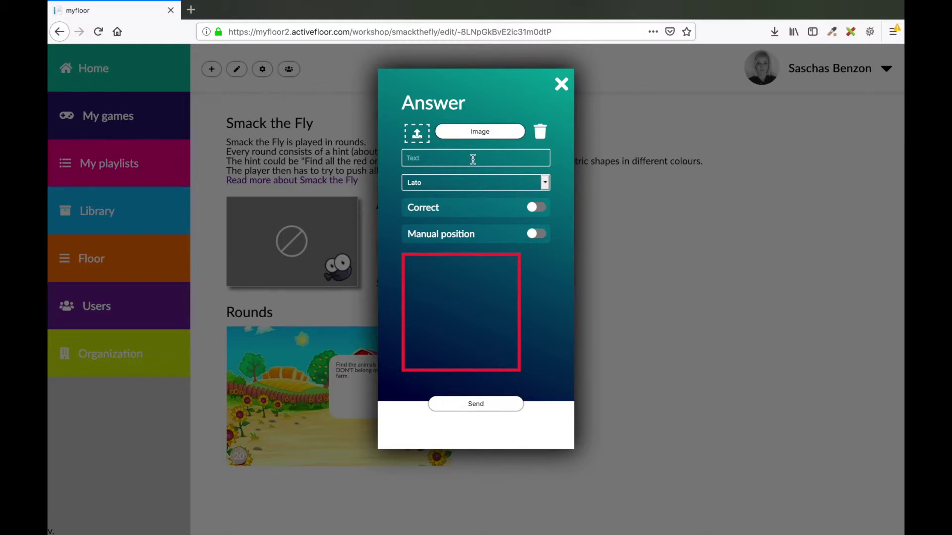
click(474, 136)
click(474, 132)
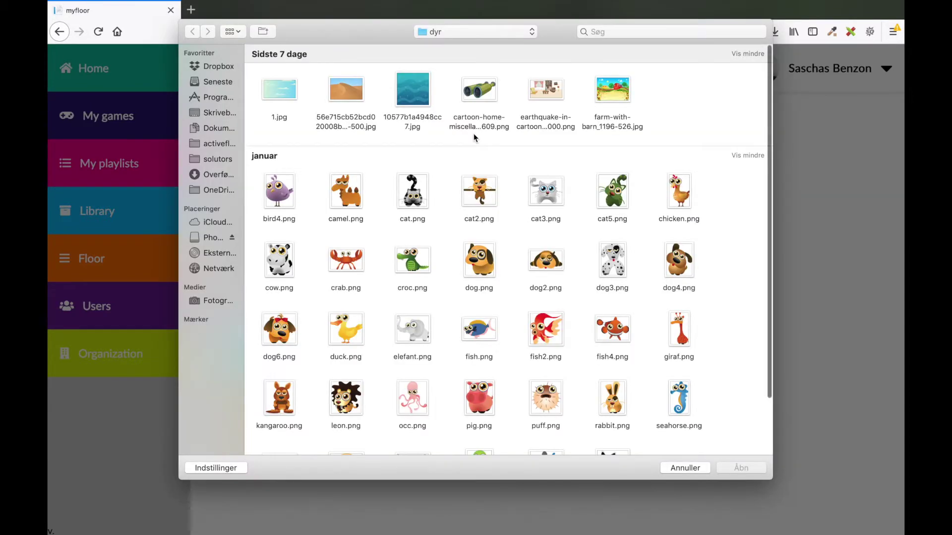
double_click(283, 263)
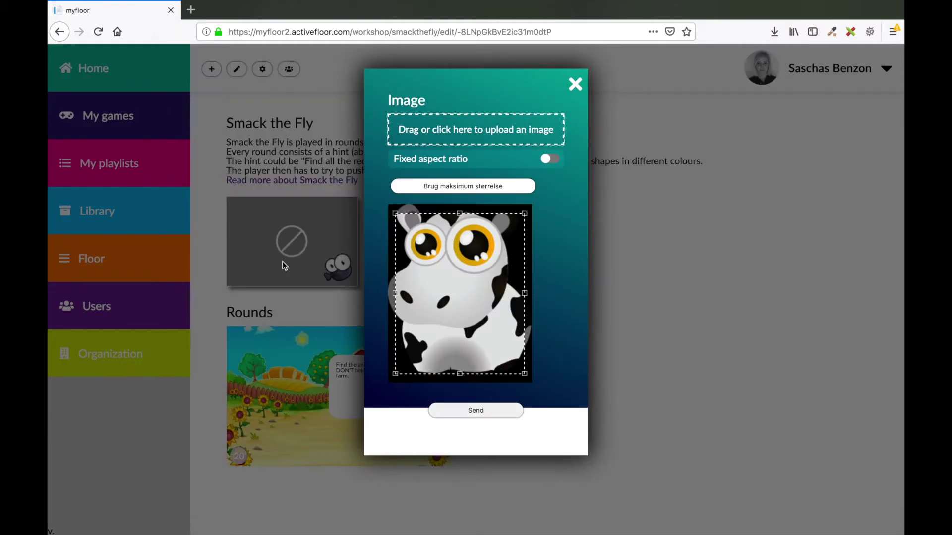
click(474, 192)
click(469, 413)
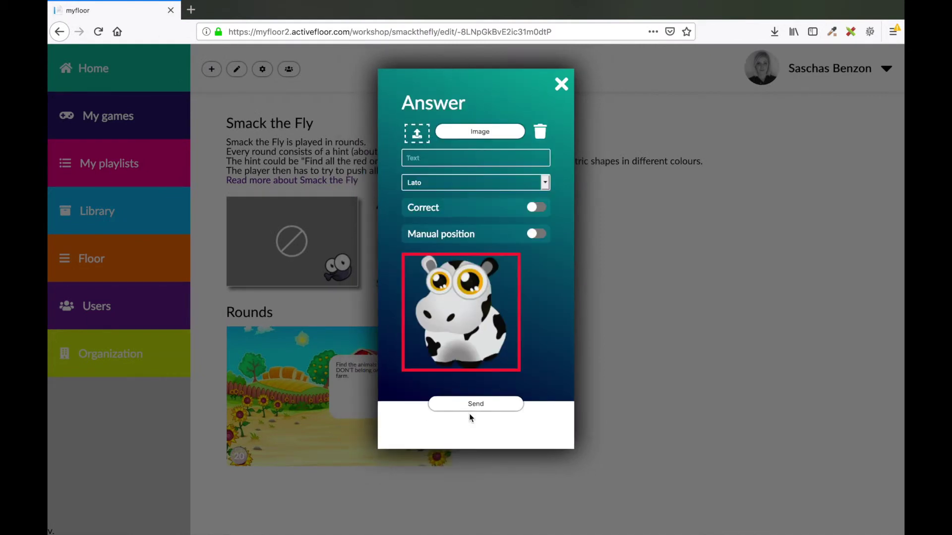
click(535, 209)
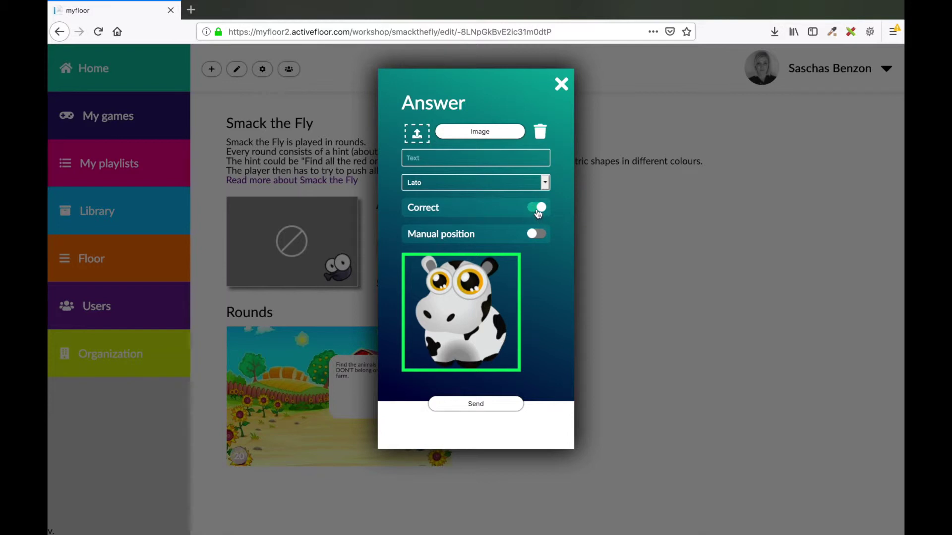
click(538, 210)
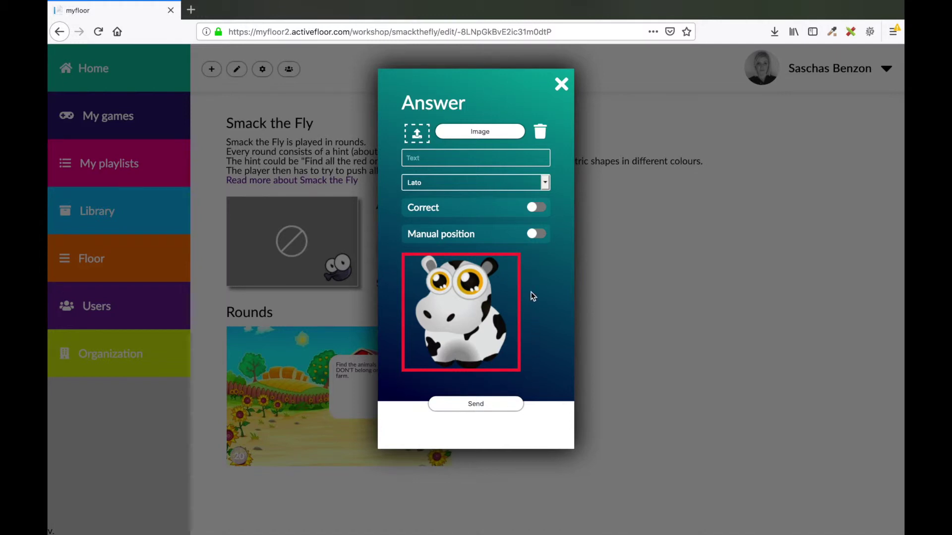
- Place the cow answer manually at X 200, Y 400 and save it
click(537, 234)
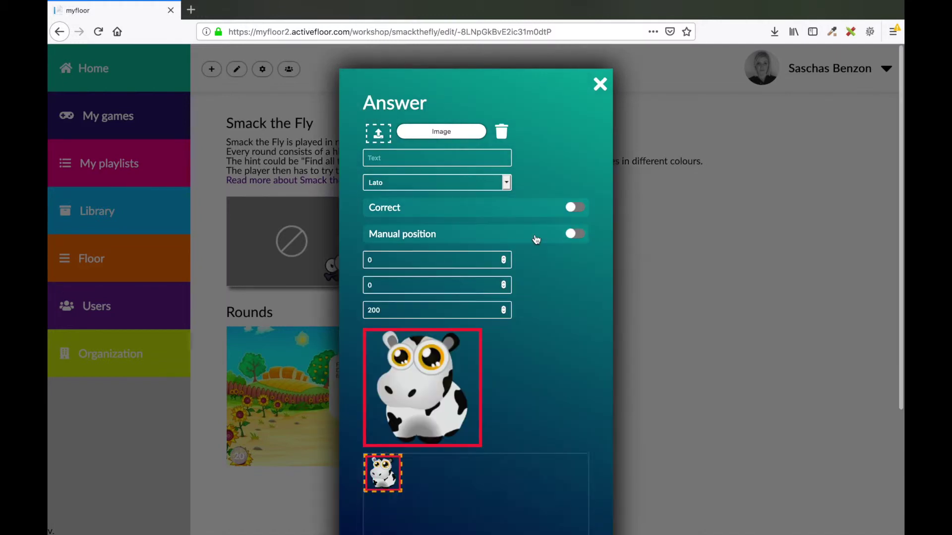
scroll(519, 334, down, 3)
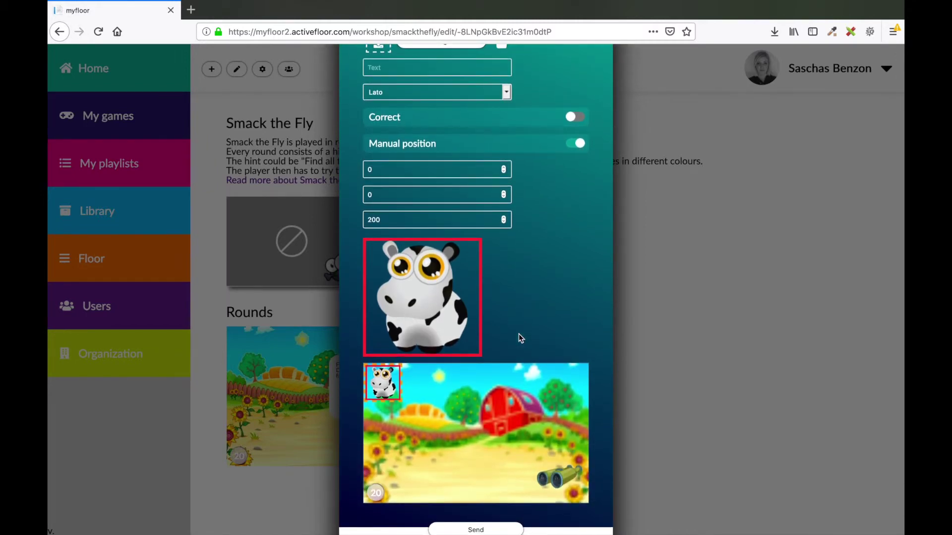
double_click(449, 170)
text(200)
double_click(439, 194)
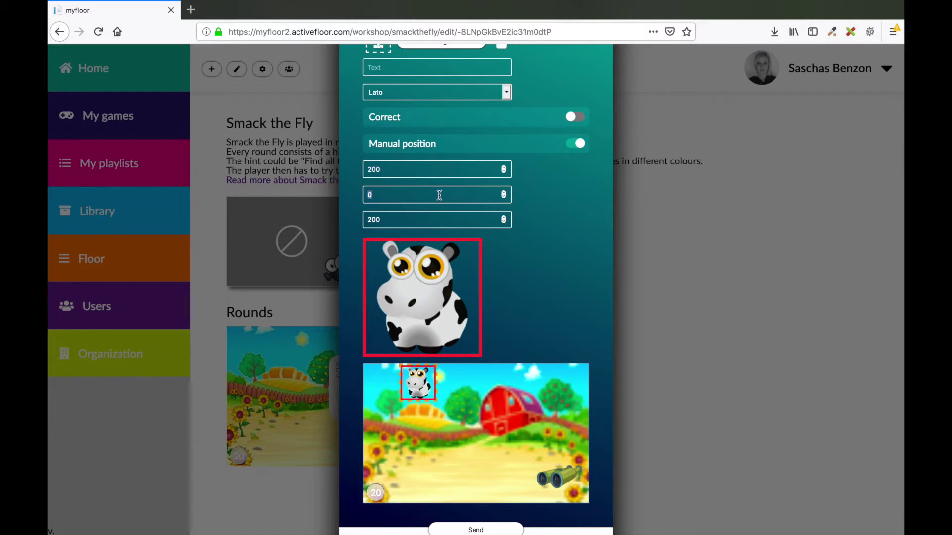
text(400)
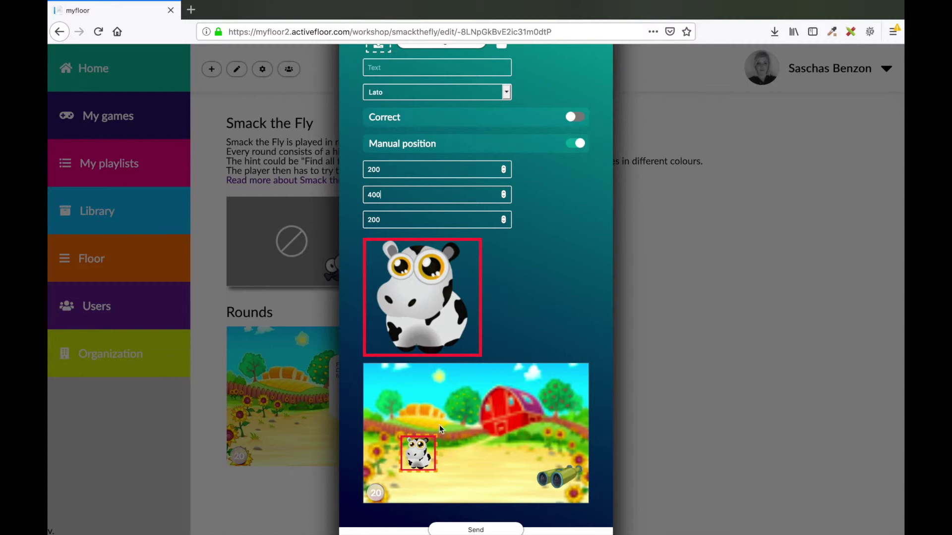
scroll(397, 436, down, 3)
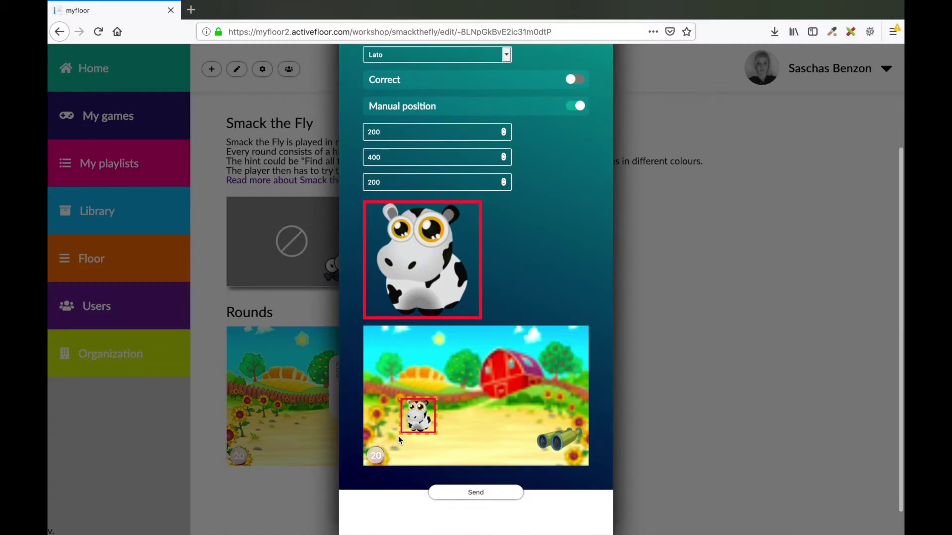
click(467, 465)
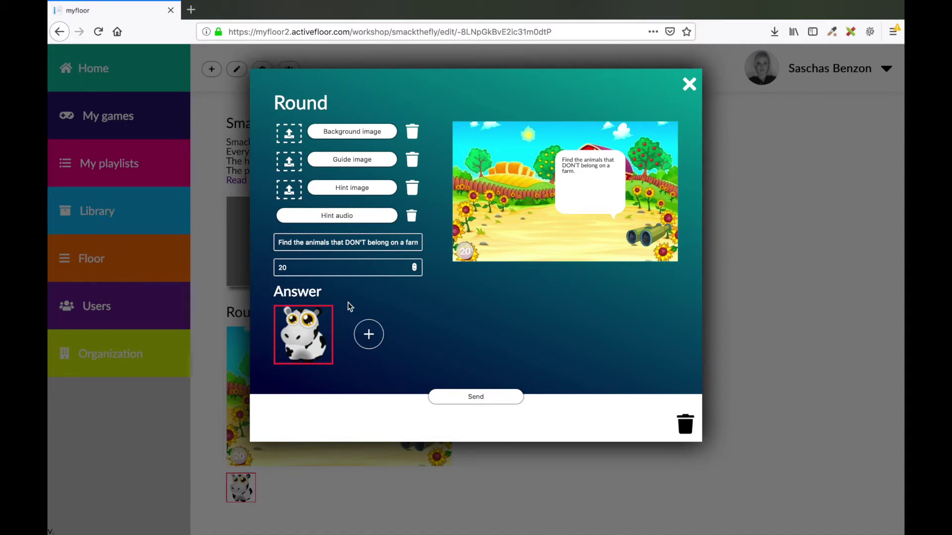
- Add a second answer using the full-size croc.png picture
click(368, 336)
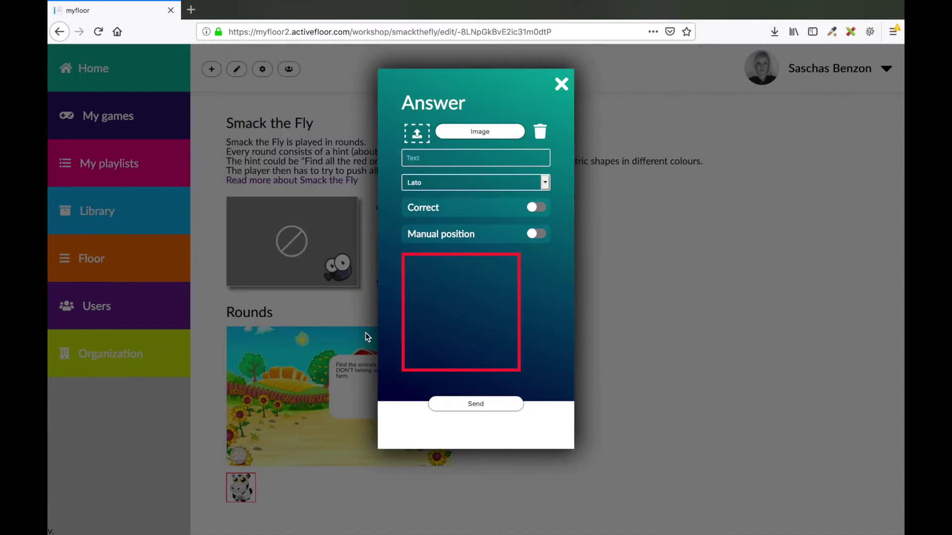
click(472, 133)
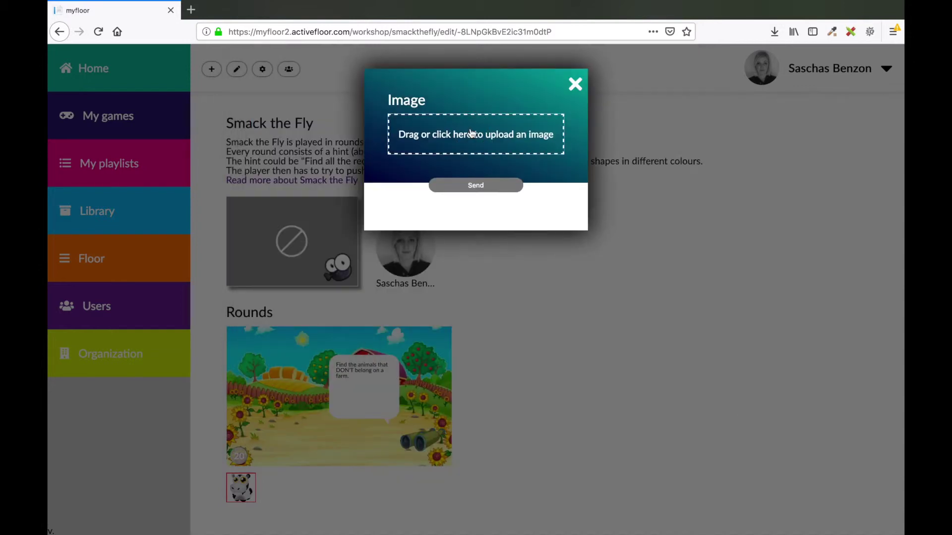
click(471, 133)
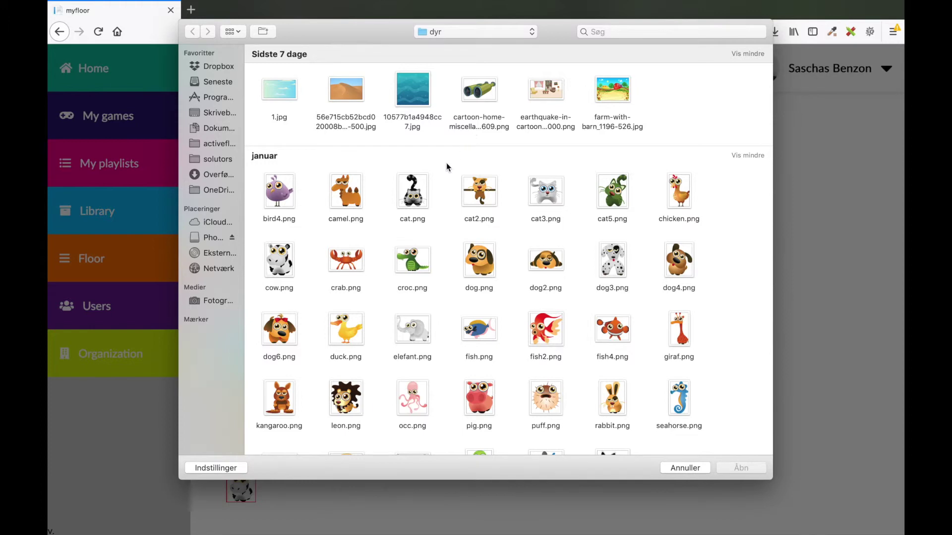
double_click(419, 262)
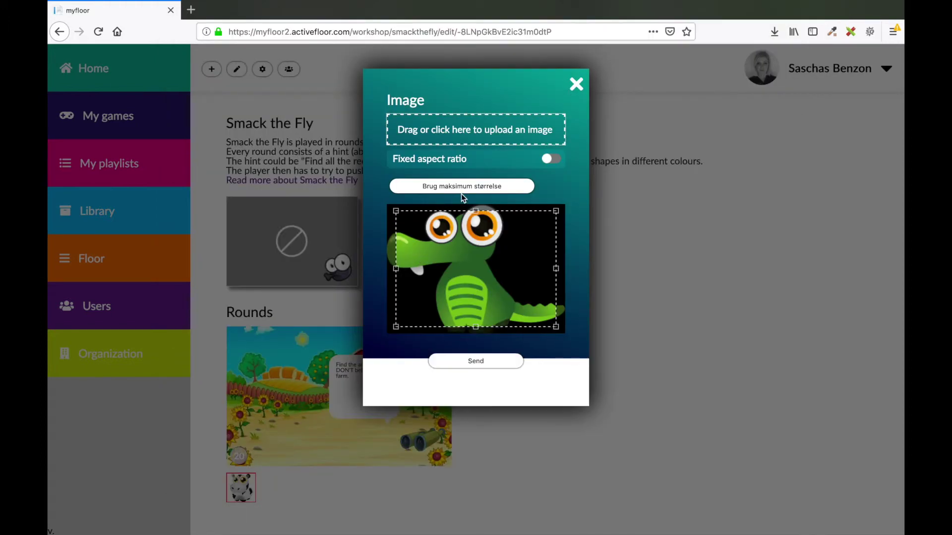
click(462, 188)
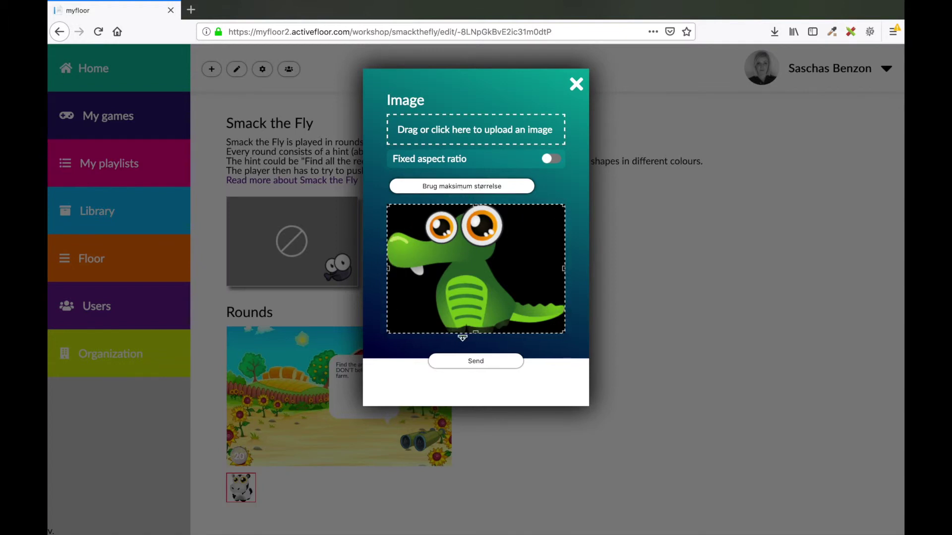
click(470, 362)
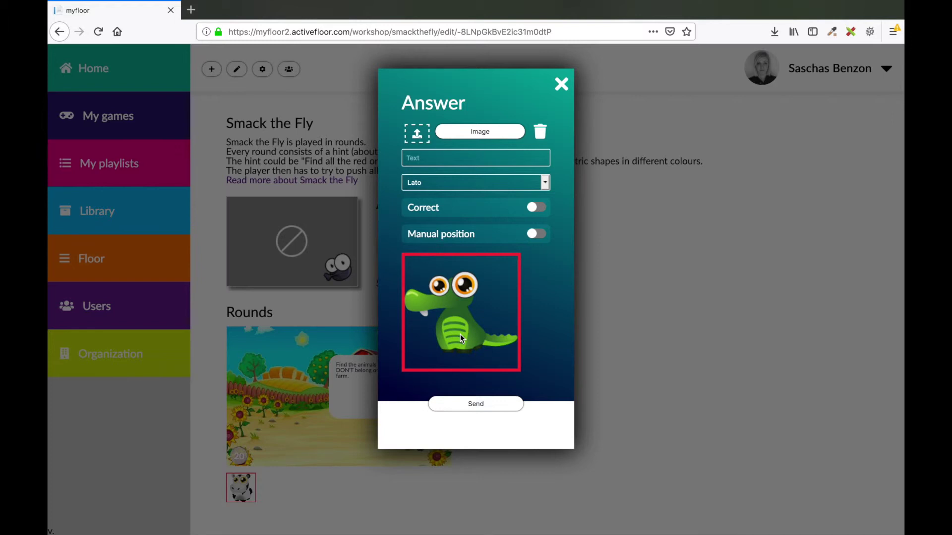
- Mark the crocodile correct, place it manually at X 500, Y 400, and save
click(536, 209)
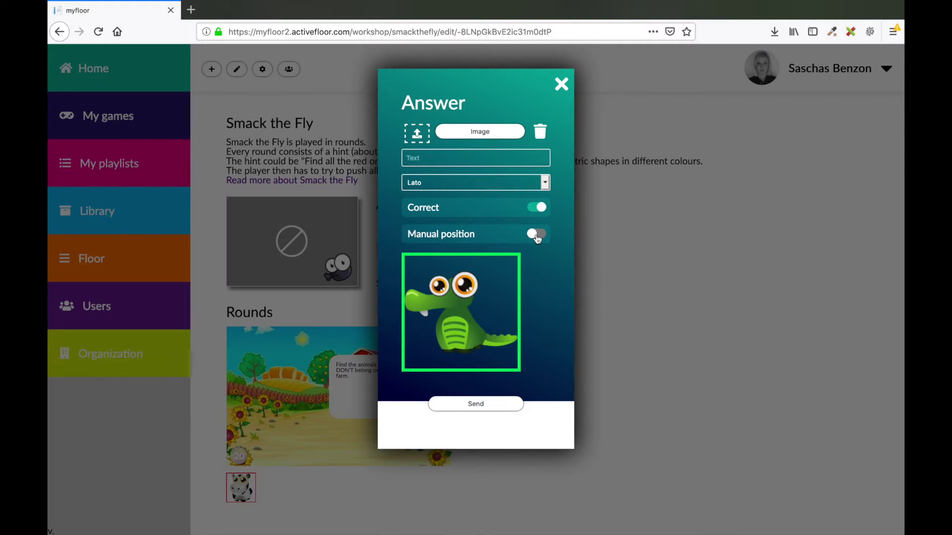
click(536, 234)
scroll(457, 268, down, 3)
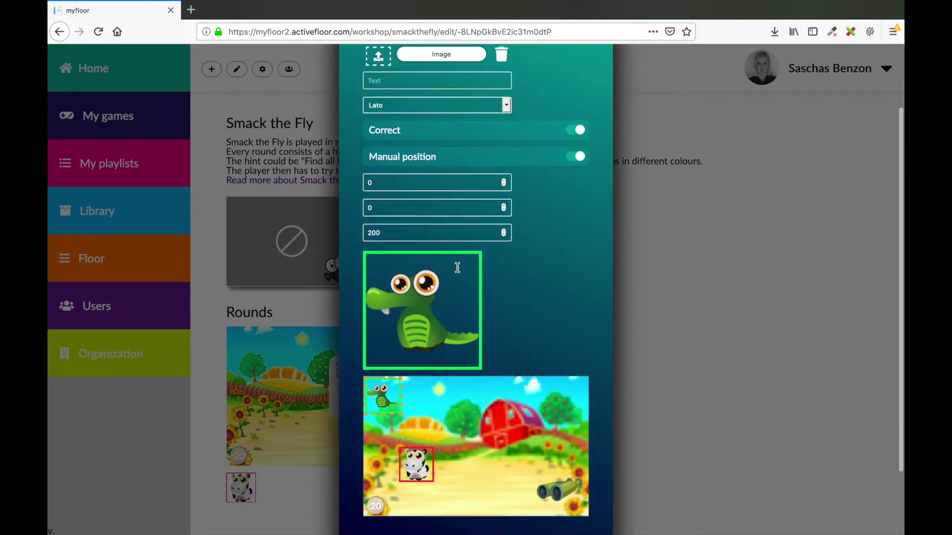
double_click(393, 176)
text(3)
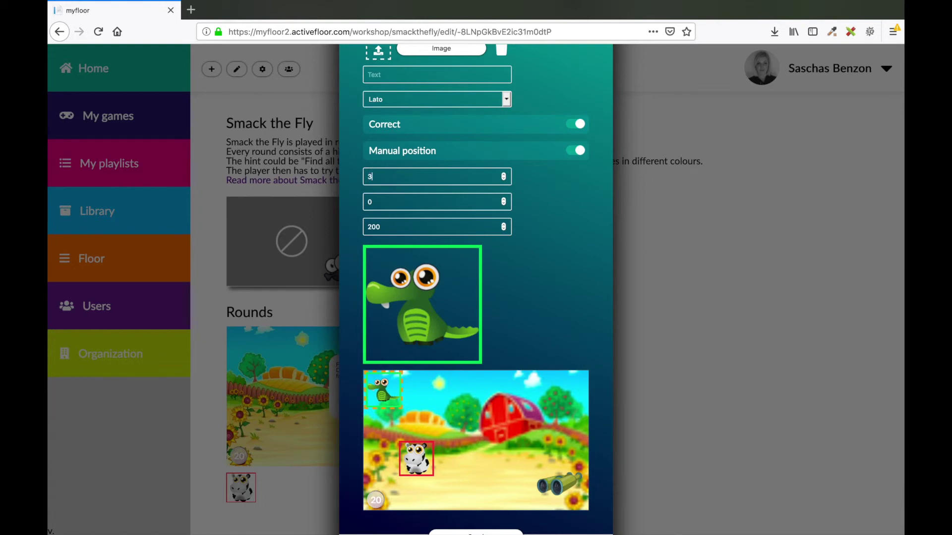
text(00)
double_click(389, 203)
text(400)
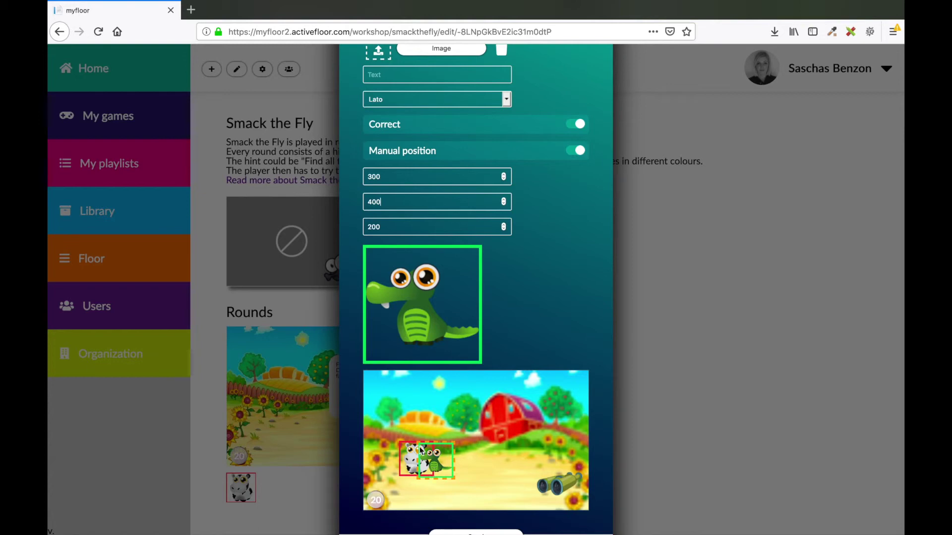
click(371, 177)
key(BackSpace)
text(5)
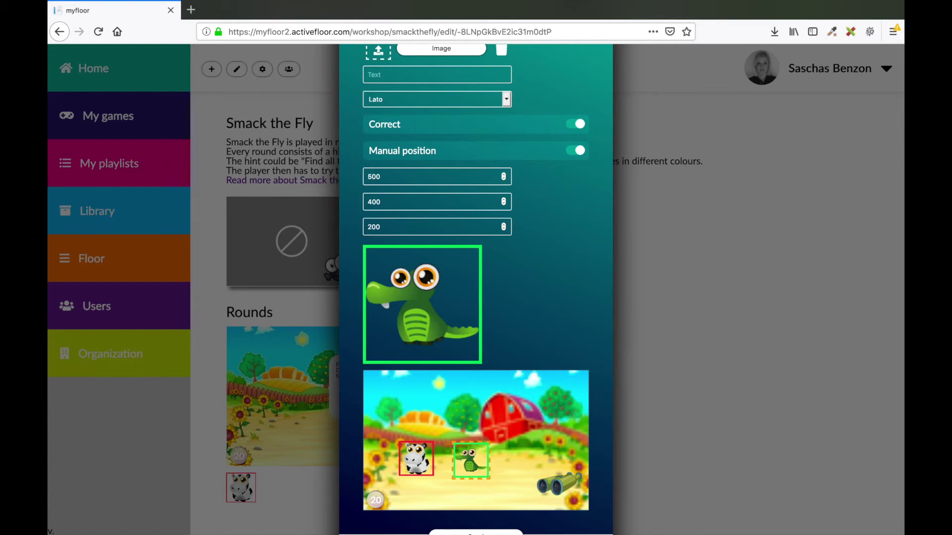
scroll(438, 179, down, 3)
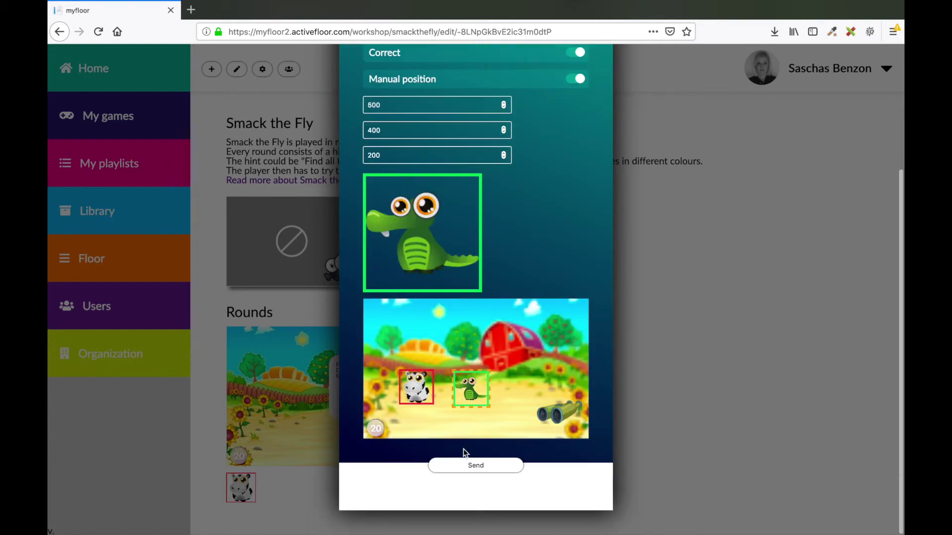
click(471, 466)
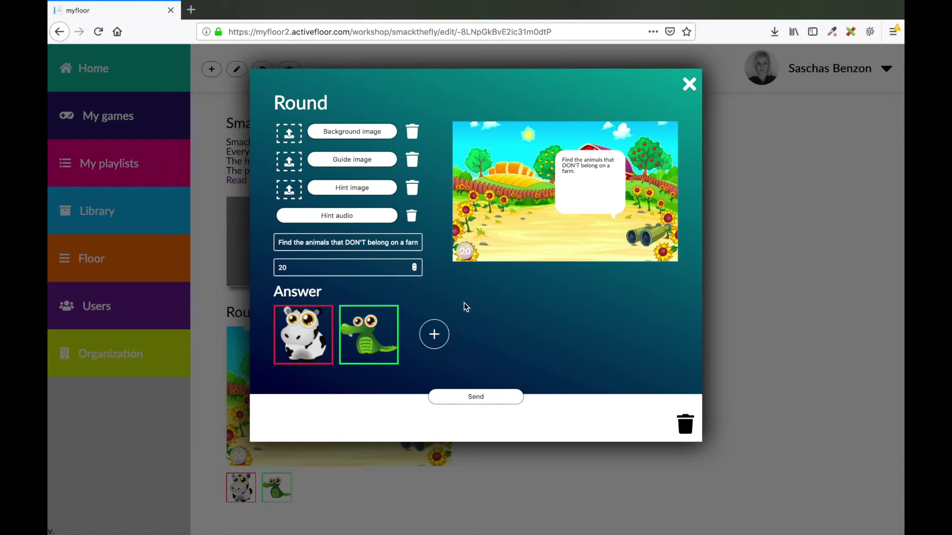
- Send the finished round, holding the cow and crocodile answers, to the Smack the Fly game
click(475, 397)
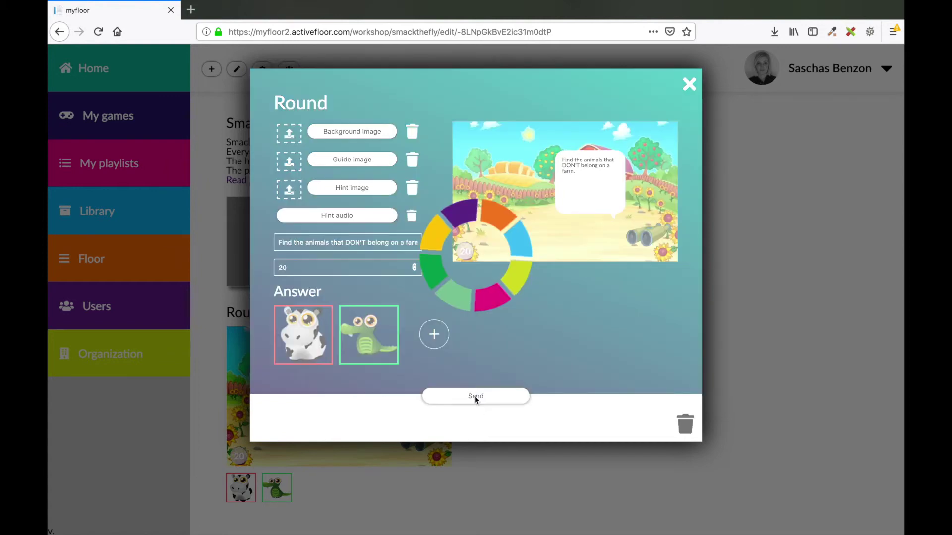